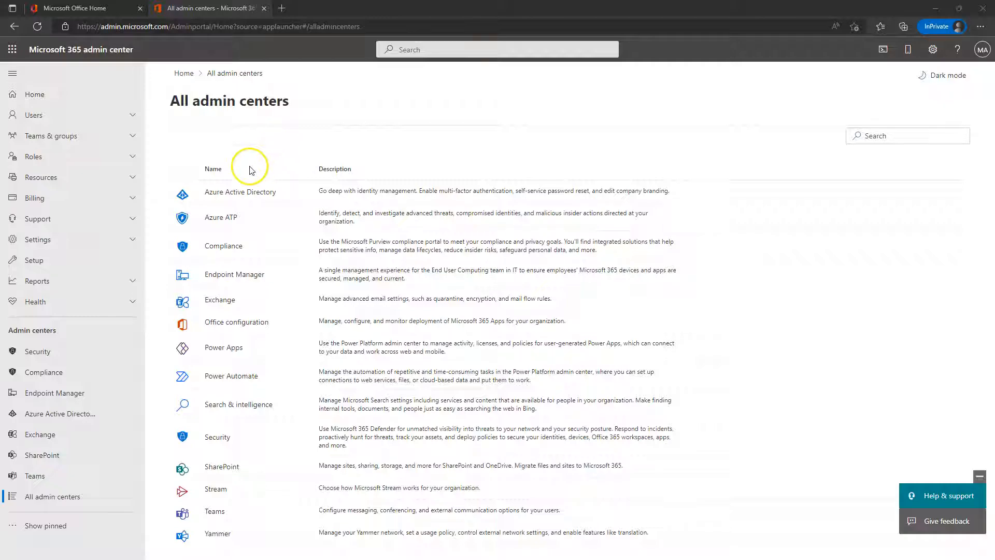
Switch to the Azure Active Directory admin center and open the list of enterprise applications
{"action": "left_click", "coordinate": [240, 193]}
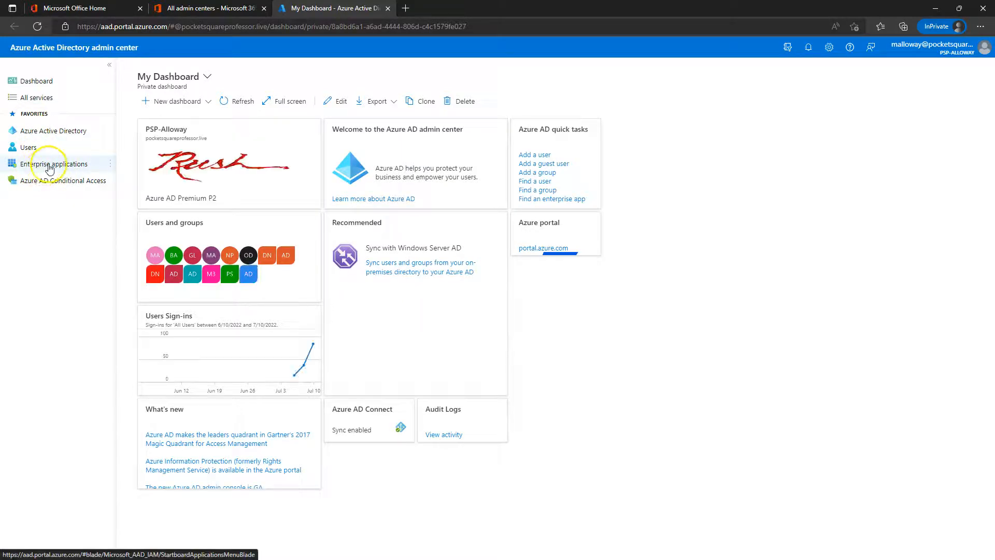
{"action": "left_click", "coordinate": [49, 166]}
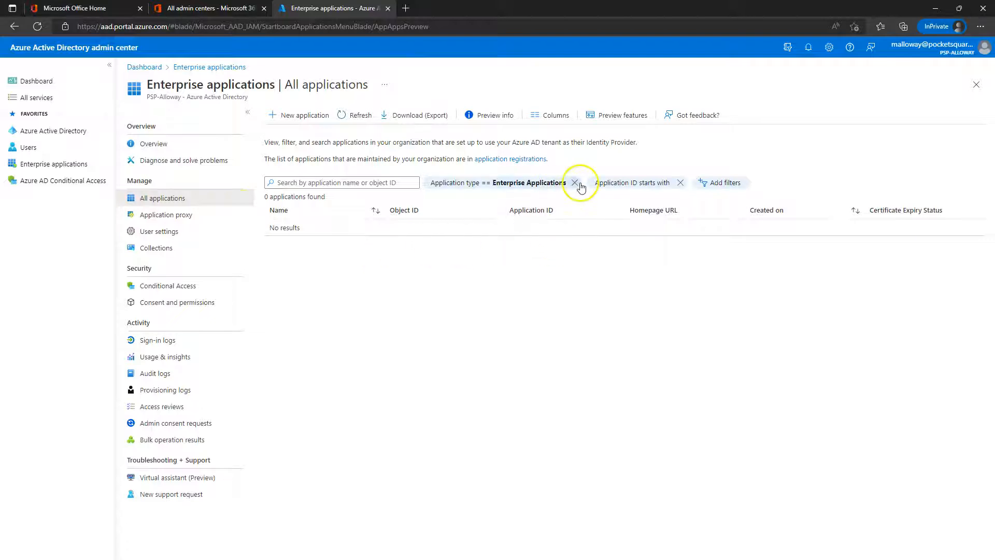
Browse the Azure AD app gallery, examining its cloud platforms, on-premises options and featured applications
{"action": "left_click", "coordinate": [294, 113]}
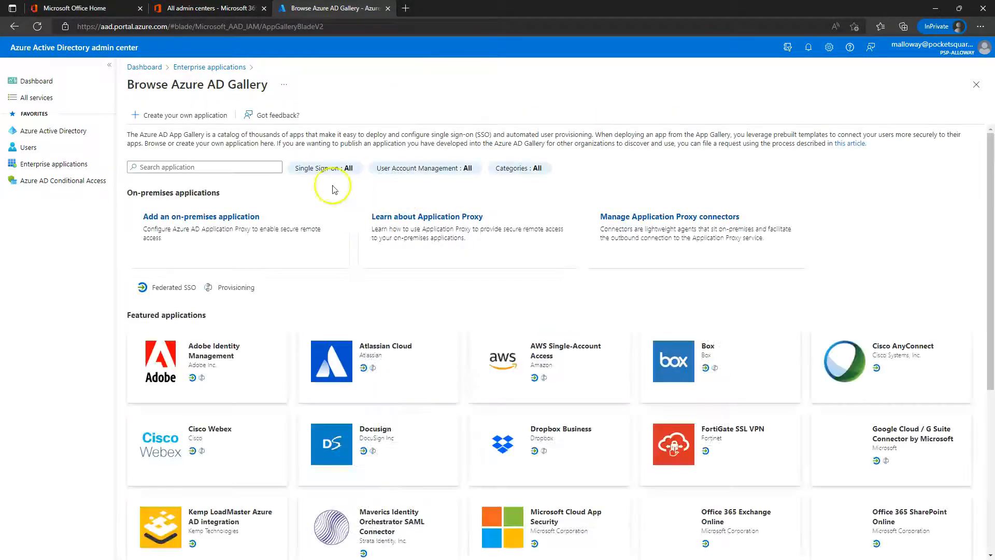
{"action": "scroll", "coordinate": [508, 267], "scroll_direction": "down", "scroll_amount": 5}
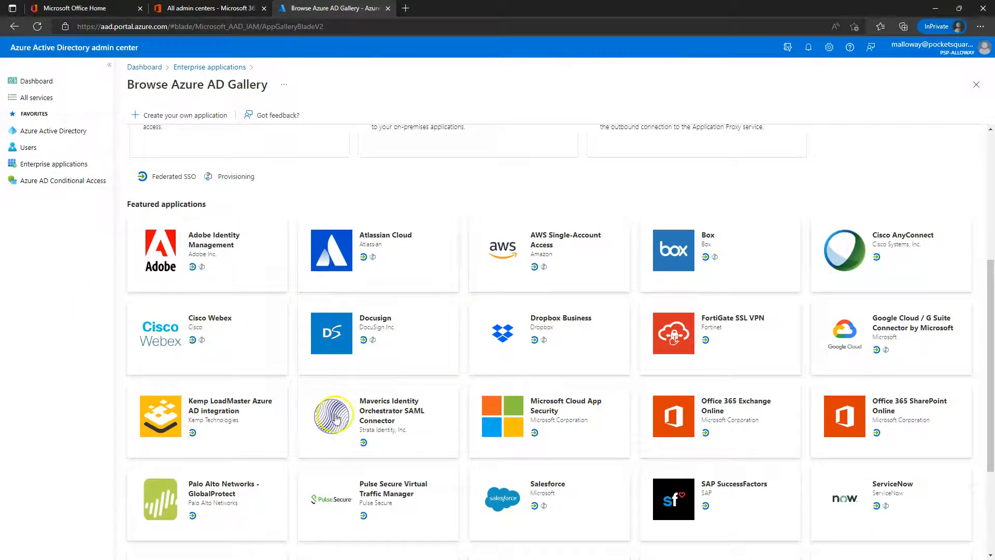
{"action": "scroll", "coordinate": [226, 380], "scroll_direction": "down", "scroll_amount": 1}
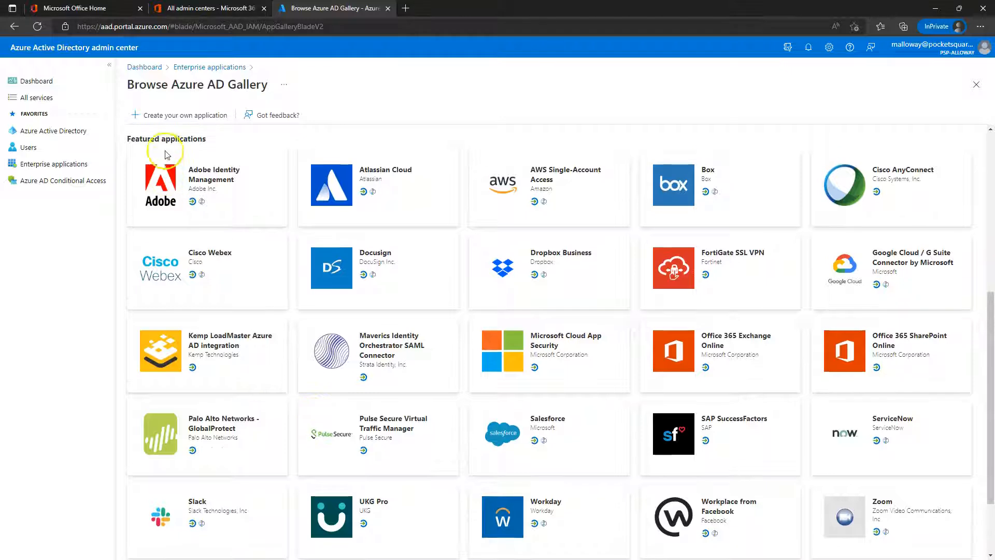
{"action": "scroll", "coordinate": [160, 174], "scroll_direction": "down", "scroll_amount": 2}
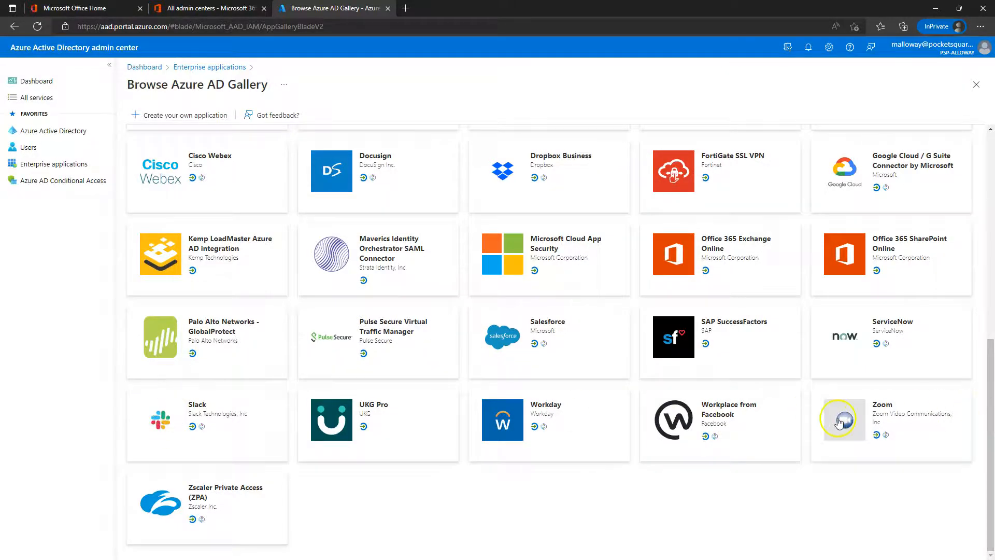
{"action": "scroll", "coordinate": [402, 373], "scroll_direction": "up", "scroll_amount": 8}
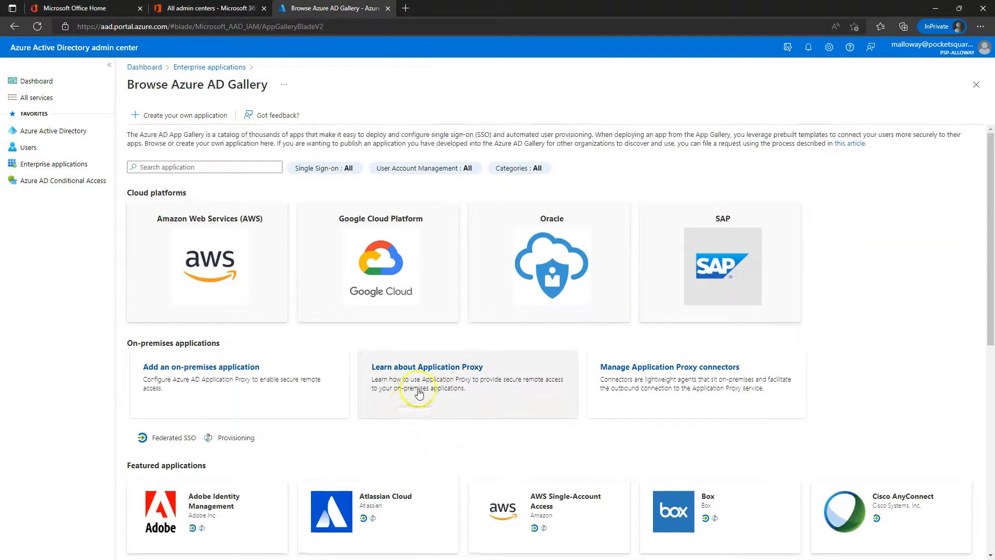
{"action": "scroll", "coordinate": [832, 318], "scroll_direction": "down", "scroll_amount": 8}
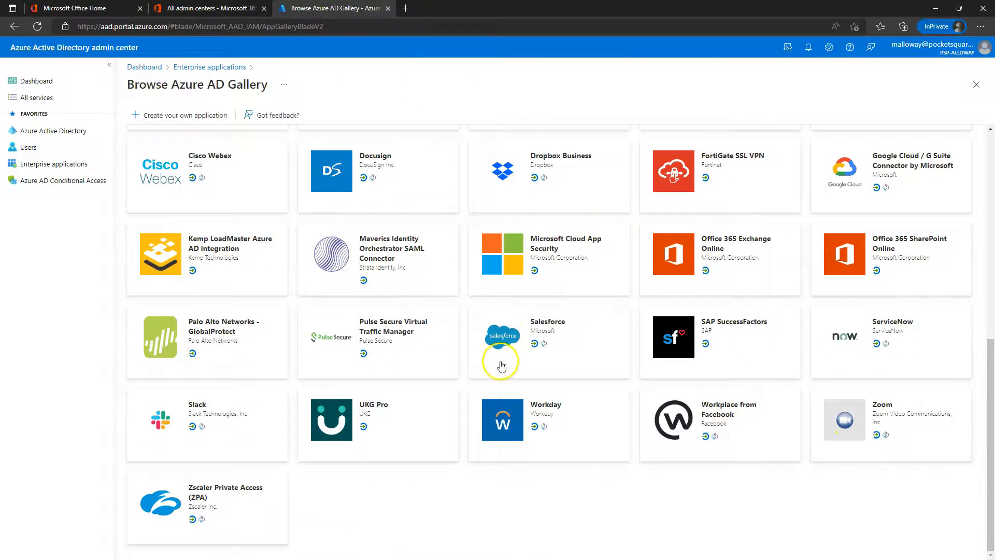
{"action": "scroll", "coordinate": [351, 340], "scroll_direction": "up", "scroll_amount": 8}
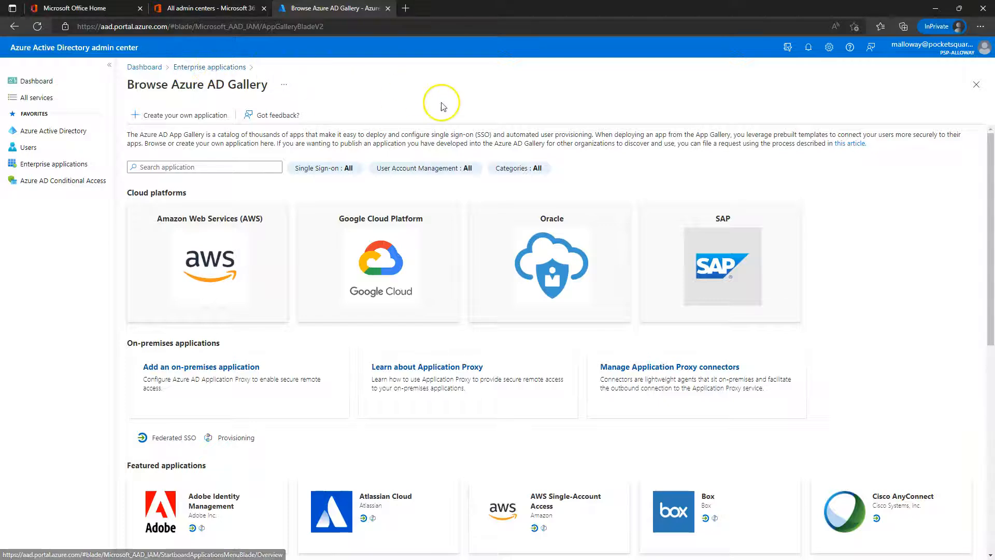
Disallow both user consent for applications and group owner consent for apps accessing data, and save the consent settings
{"action": "left_click", "coordinate": [209, 68]}
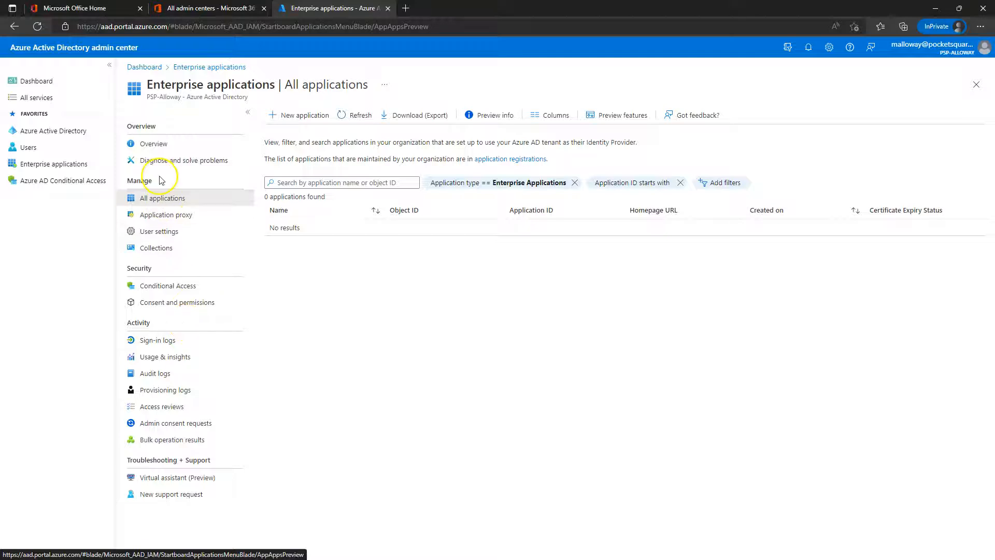
{"action": "left_click", "coordinate": [166, 303]}
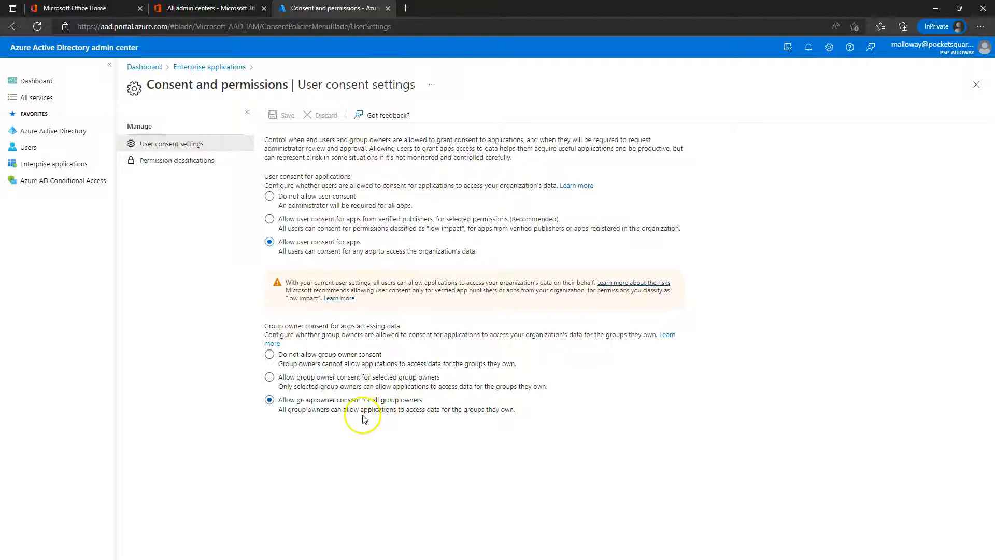
{"action": "left_click", "coordinate": [270, 197]}
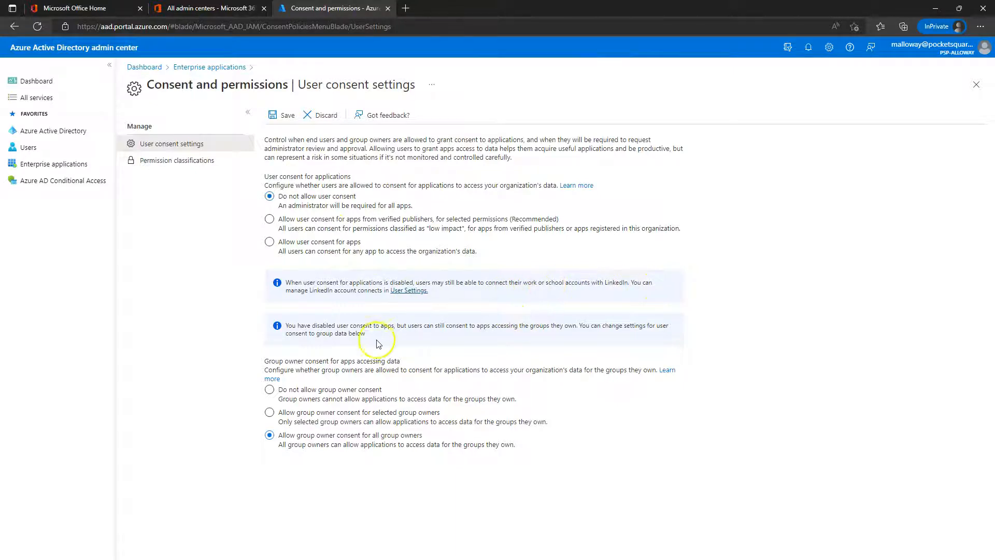
{"action": "left_click", "coordinate": [286, 392]}
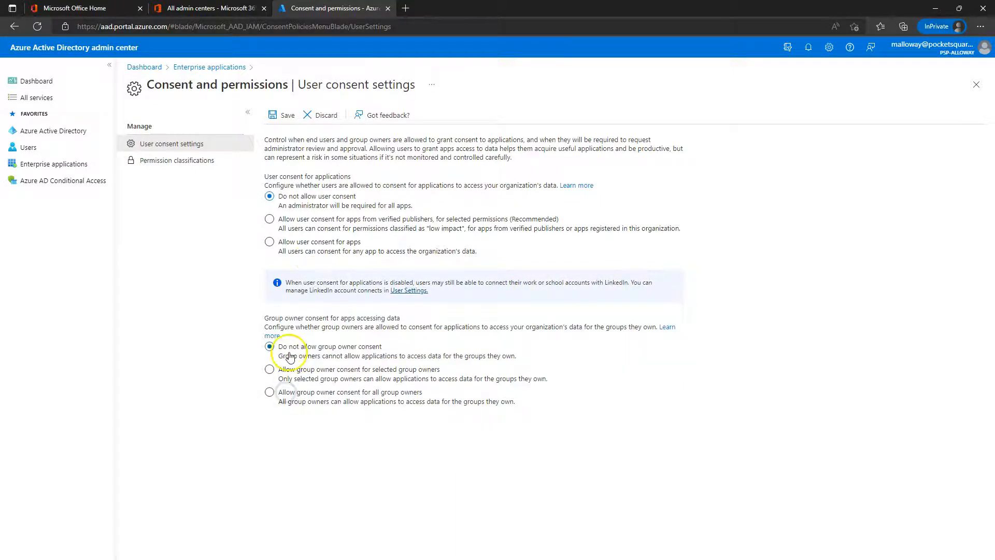
{"action": "left_click", "coordinate": [285, 115]}
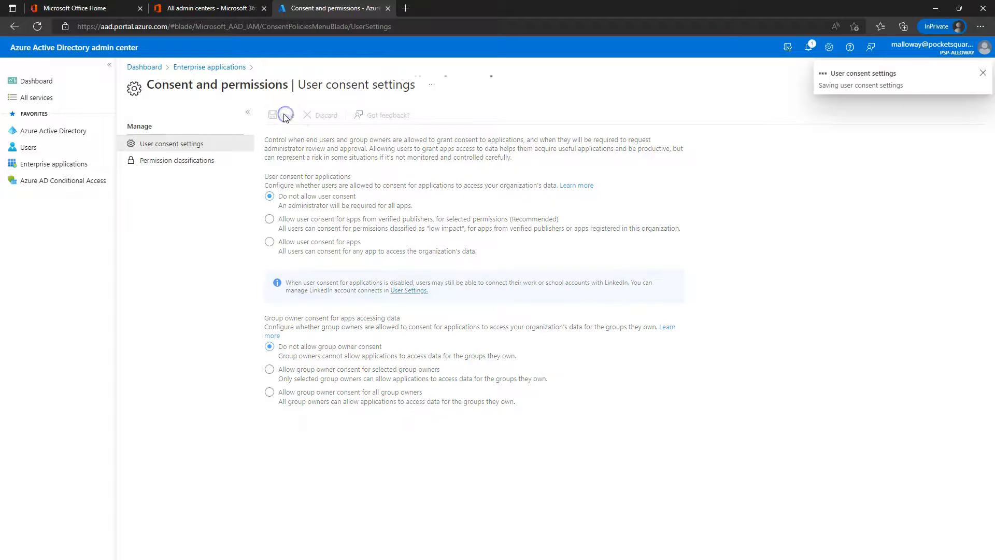
Review the low-risk permission classifications and the pending and complete lists of admin consent requests for enterprise applications
{"action": "left_click", "coordinate": [182, 165]}
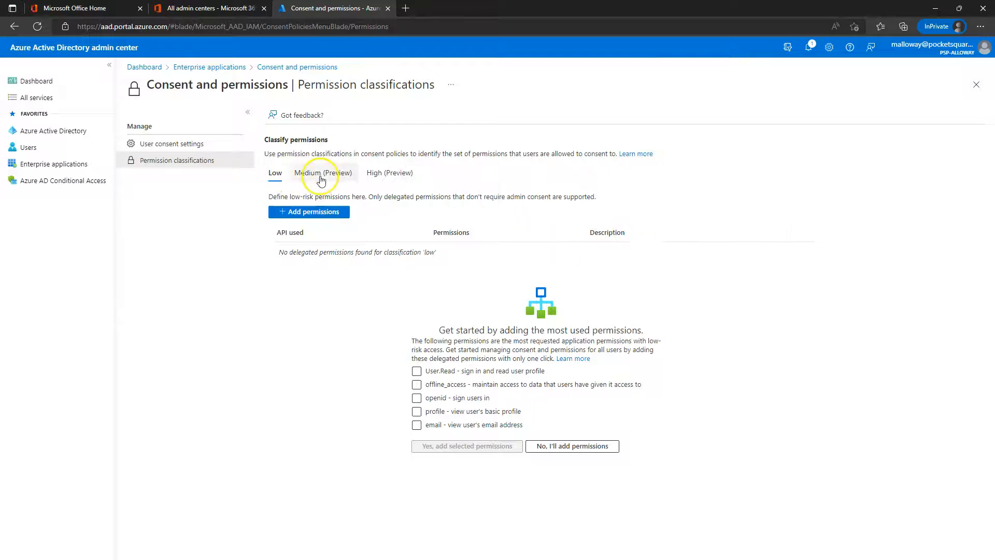
{"action": "left_click", "coordinate": [220, 68]}
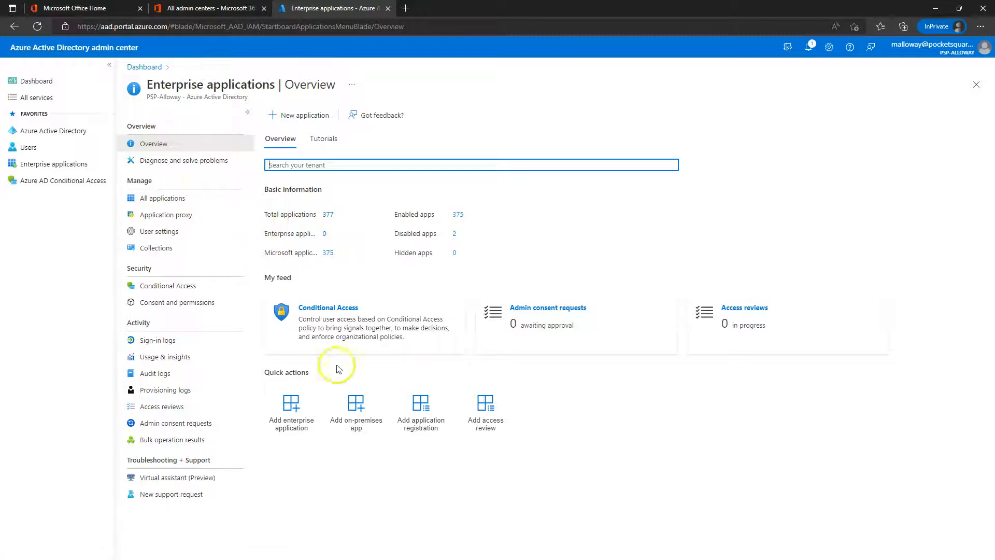
{"action": "left_click", "coordinate": [556, 315]}
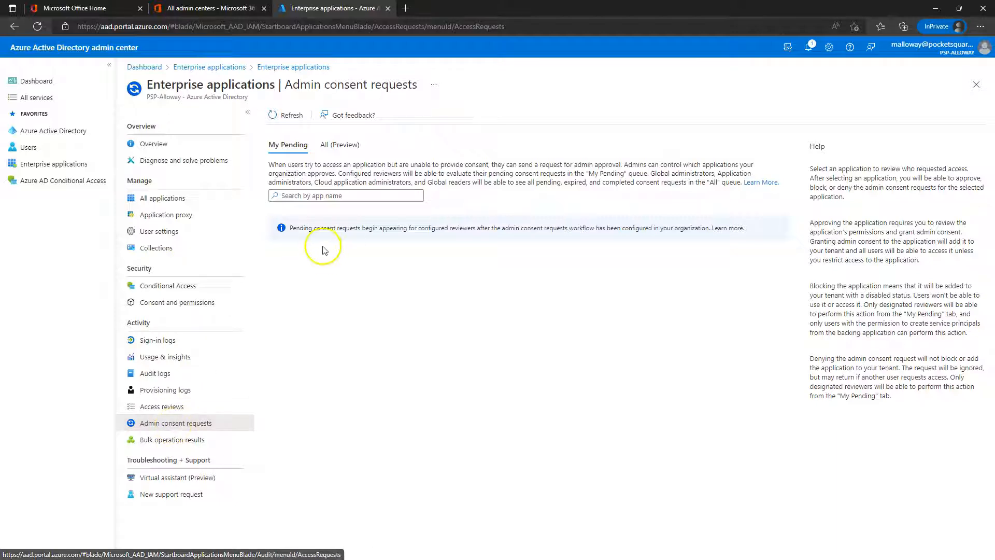
{"action": "left_click", "coordinate": [334, 145]}
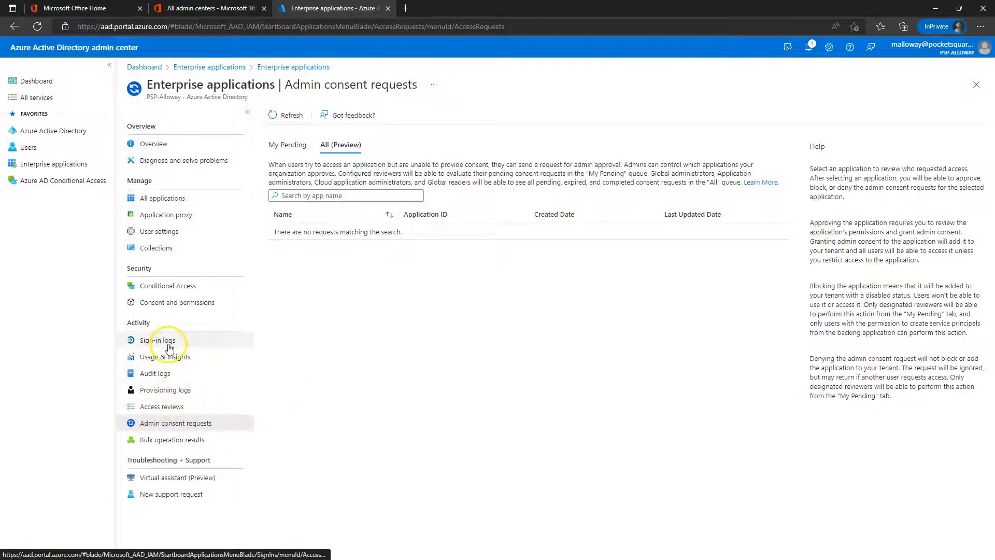
In the enterprise applications user settings, allow users to request admin consent to apps they are unable to consent to
{"action": "left_click", "coordinate": [164, 230]}
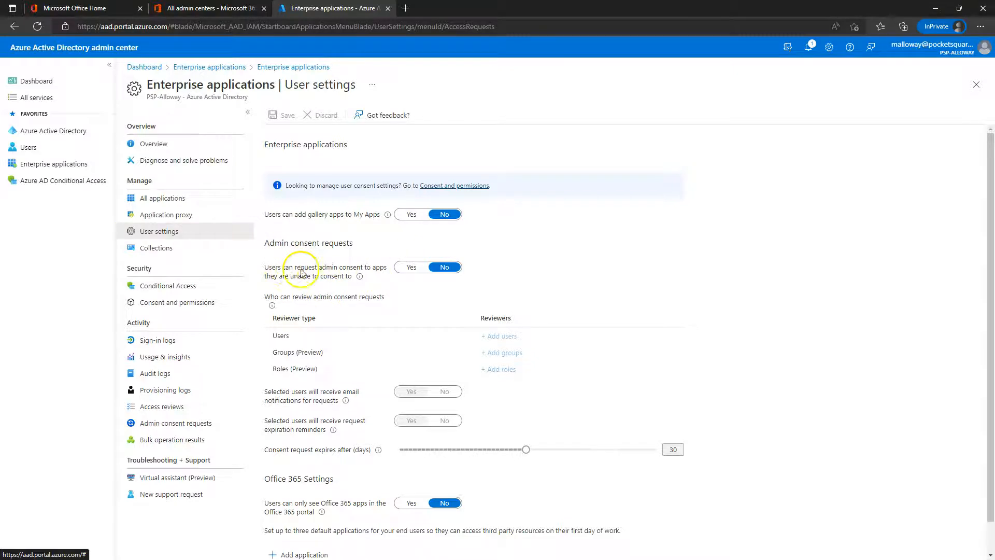
{"action": "left_click", "coordinate": [408, 269]}
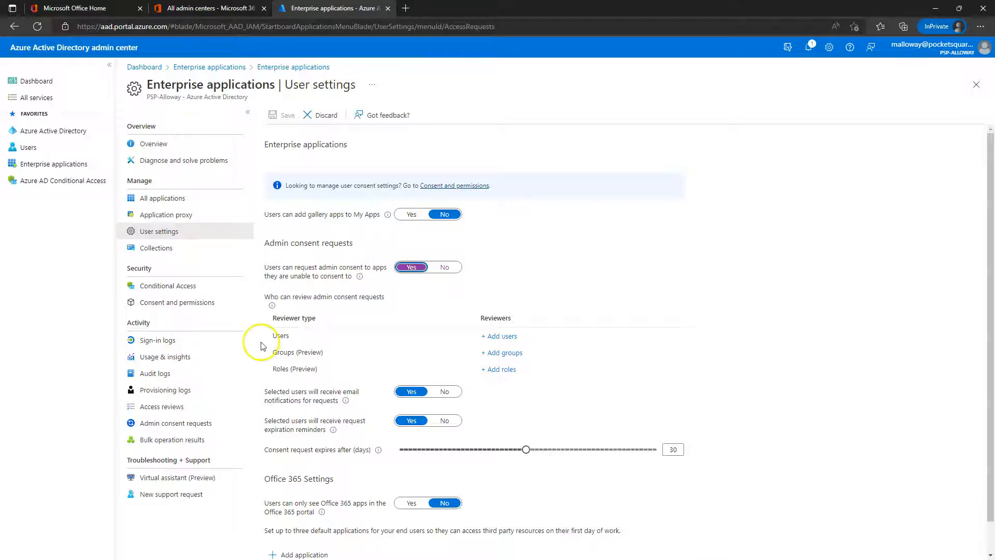
{"action": "scroll", "coordinate": [627, 273], "scroll_direction": "down", "scroll_amount": 1}
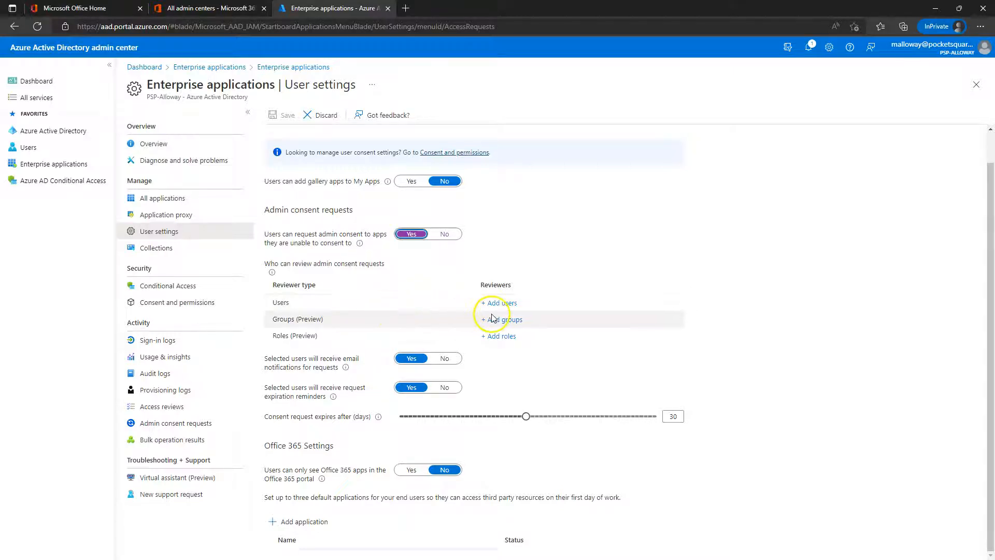
Add the Application administrator role as a reviewer of admin consent requests and save the user settings
{"action": "left_click", "coordinate": [501, 336]}
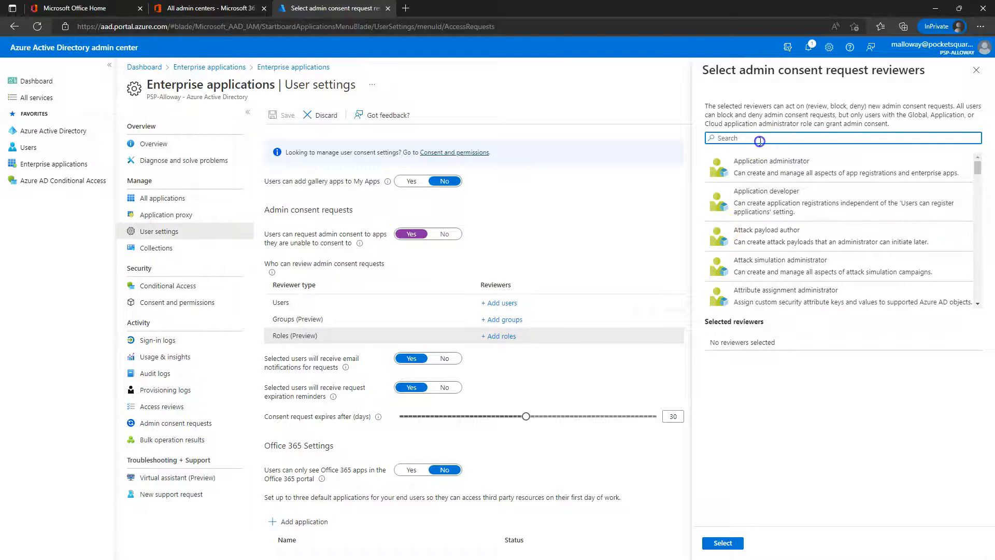
{"action": "left_click", "coordinate": [754, 161]}
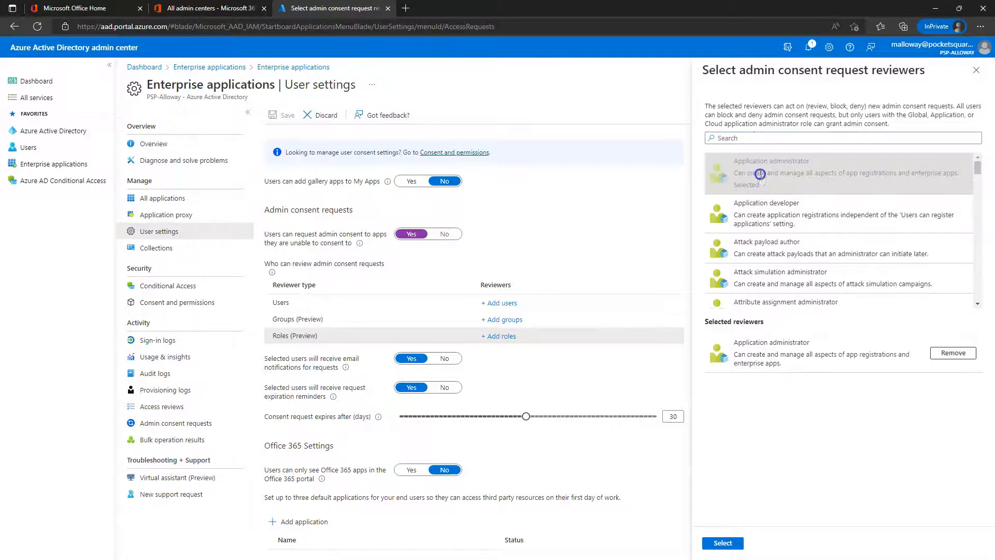
{"action": "left_click", "coordinate": [723, 543]}
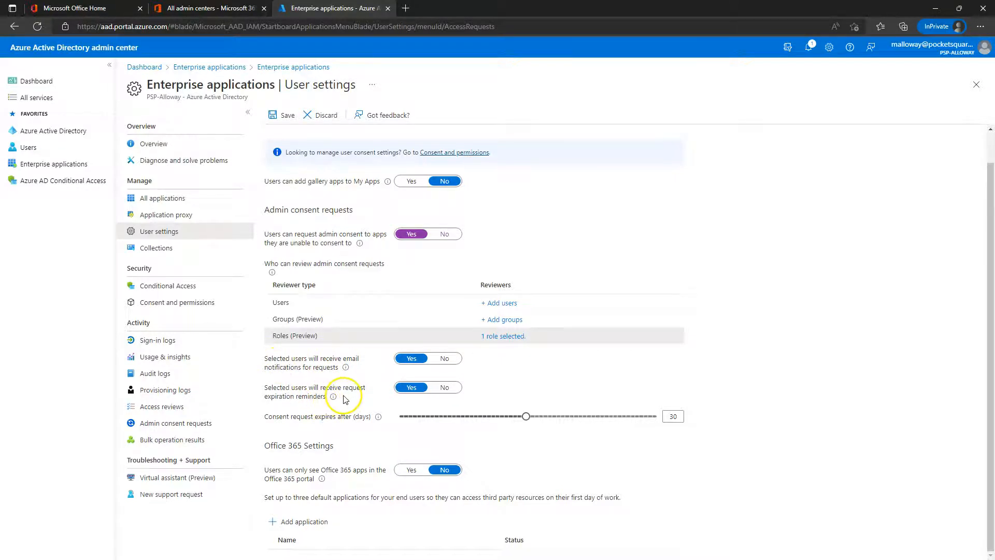
{"action": "mouse_move", "coordinate": [332, 398]}
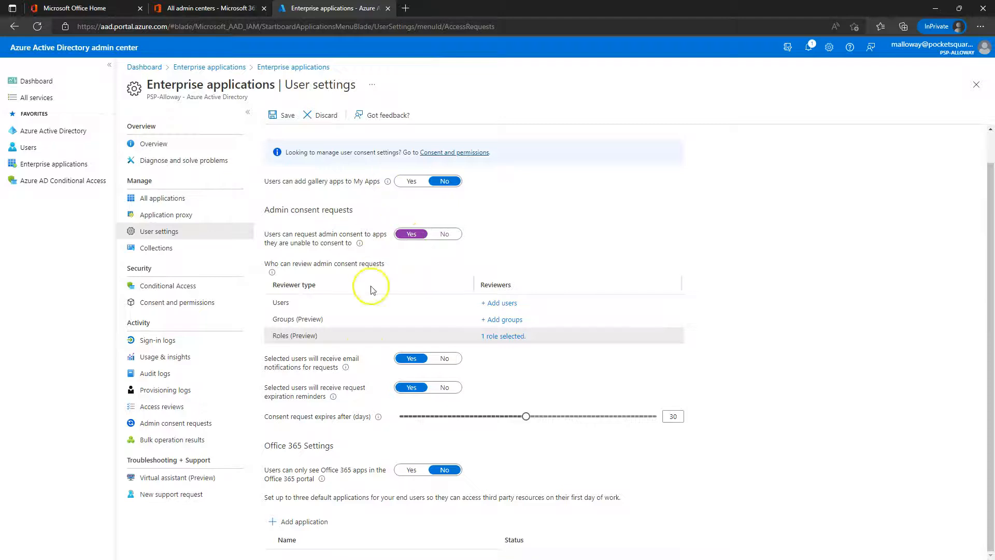
{"action": "scroll", "coordinate": [376, 394], "scroll_direction": "up", "scroll_amount": 1}
{"action": "left_click", "coordinate": [273, 116]}
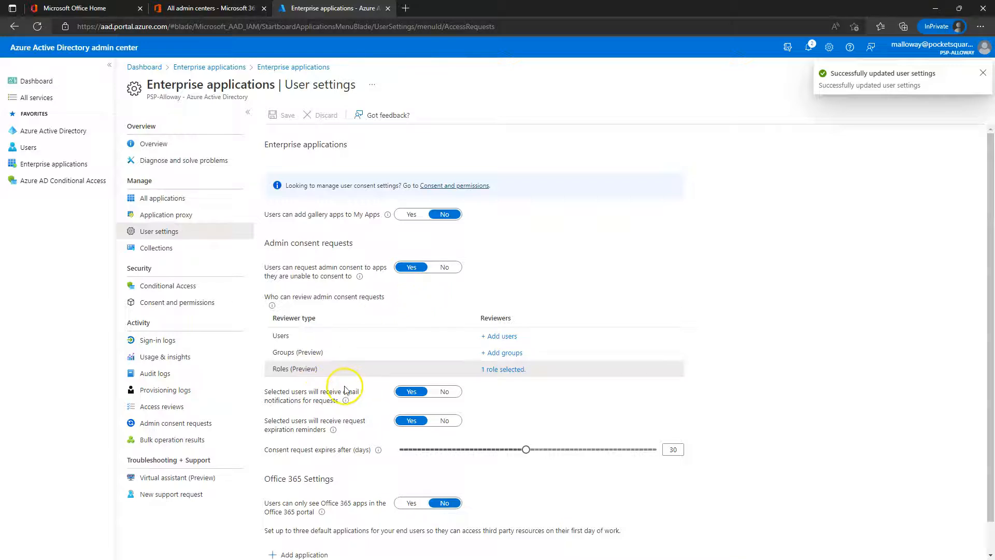
{"action": "scroll", "coordinate": [362, 372], "scroll_direction": "down", "scroll_amount": 1}
{"action": "scroll", "coordinate": [262, 398], "scroll_direction": "up", "scroll_amount": 1}
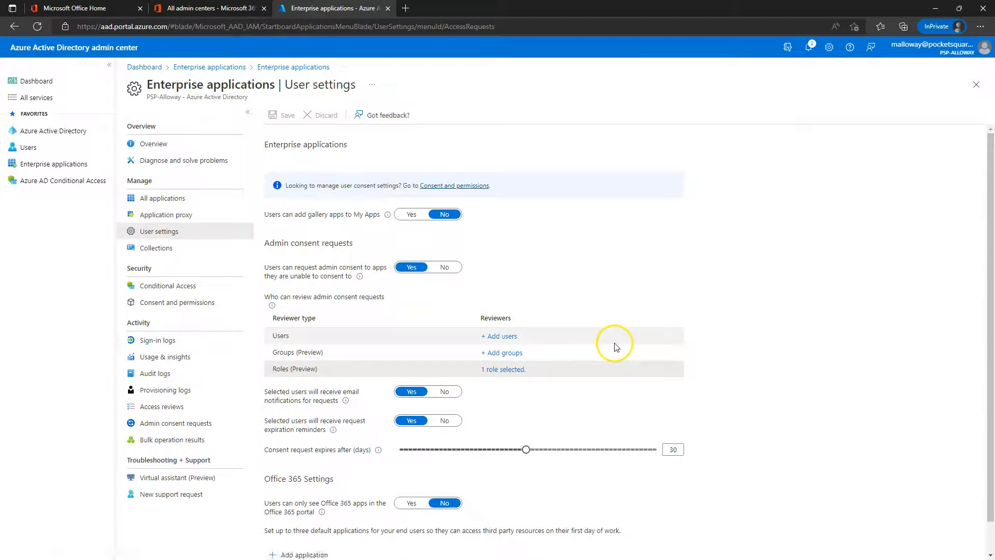
Examine which cloud apps a new Conditional Access policy can target, discard the draft policy, and return to the enterprise applications overview
{"action": "left_click", "coordinate": [155, 291]}
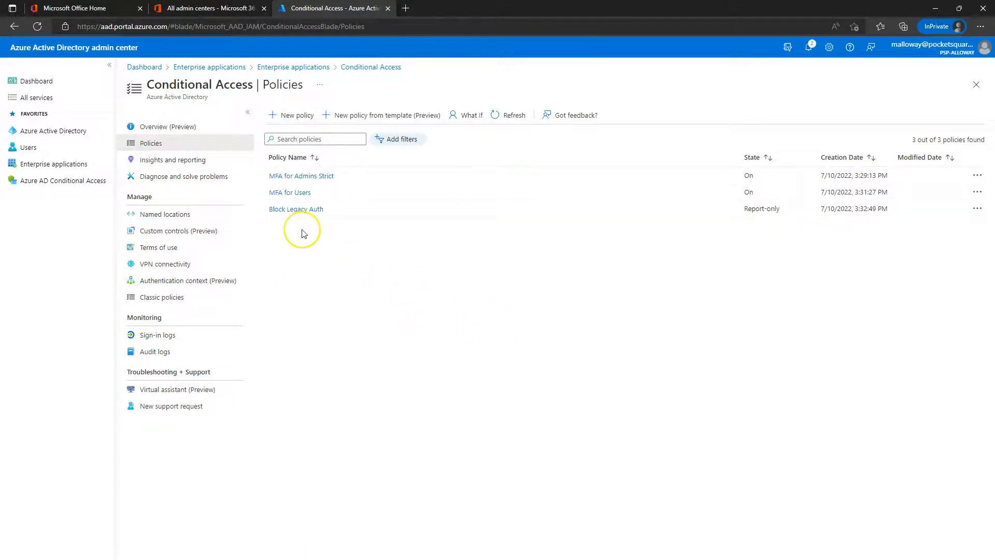
{"action": "left_click", "coordinate": [294, 116]}
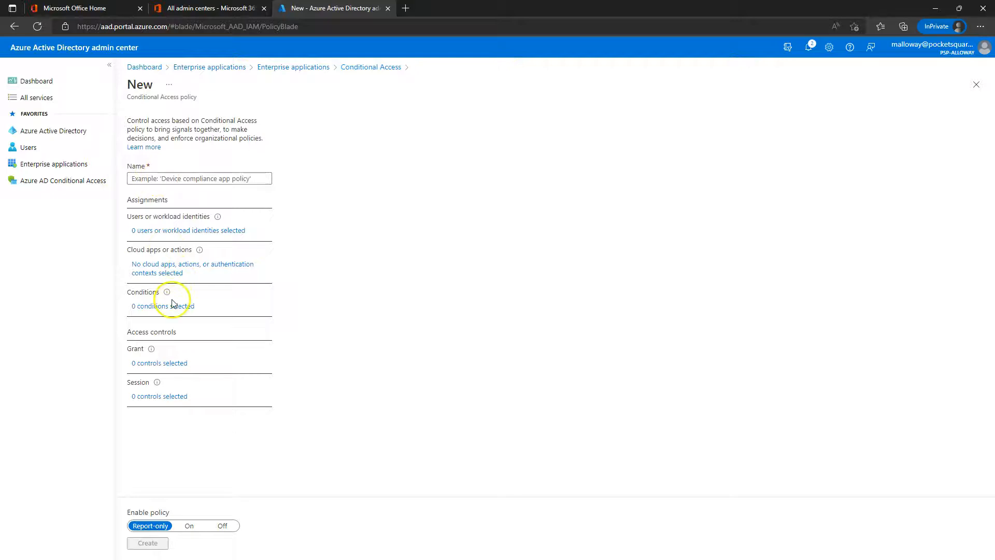
{"action": "left_click", "coordinate": [160, 274]}
{"action": "left_click", "coordinate": [315, 234]}
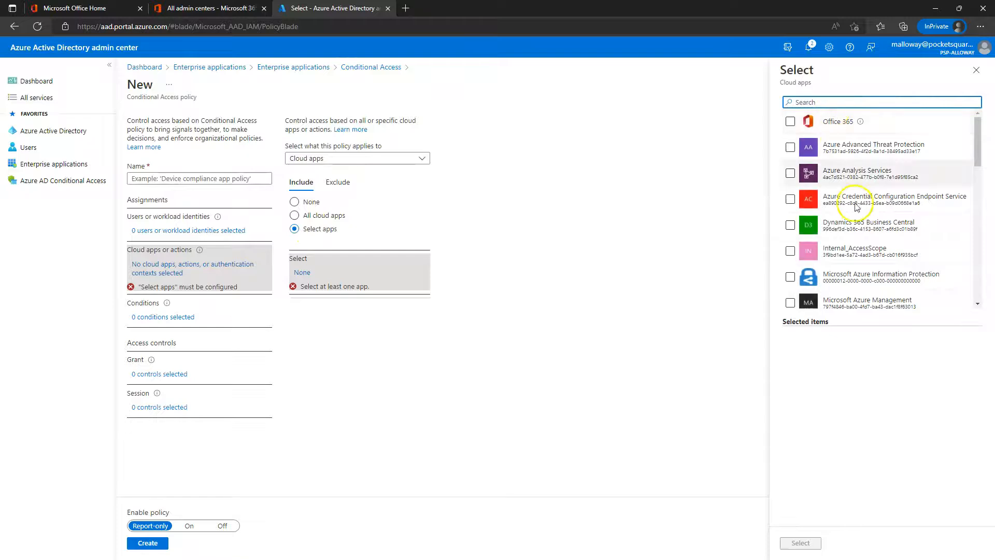
{"action": "scroll", "coordinate": [855, 208], "scroll_direction": "down", "scroll_amount": 10}
{"action": "scroll", "coordinate": [846, 255], "scroll_direction": "down", "scroll_amount": 1}
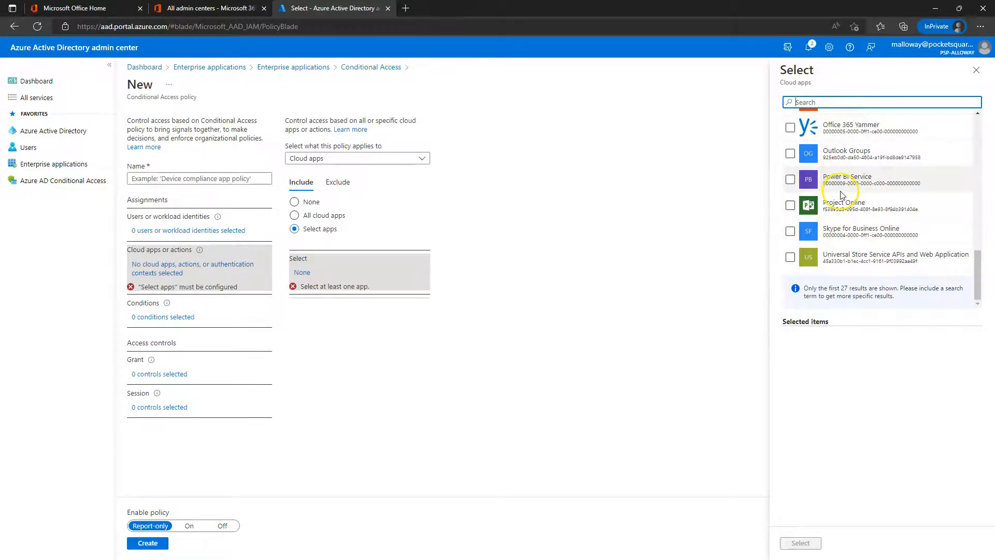
{"action": "left_click", "coordinate": [972, 74]}
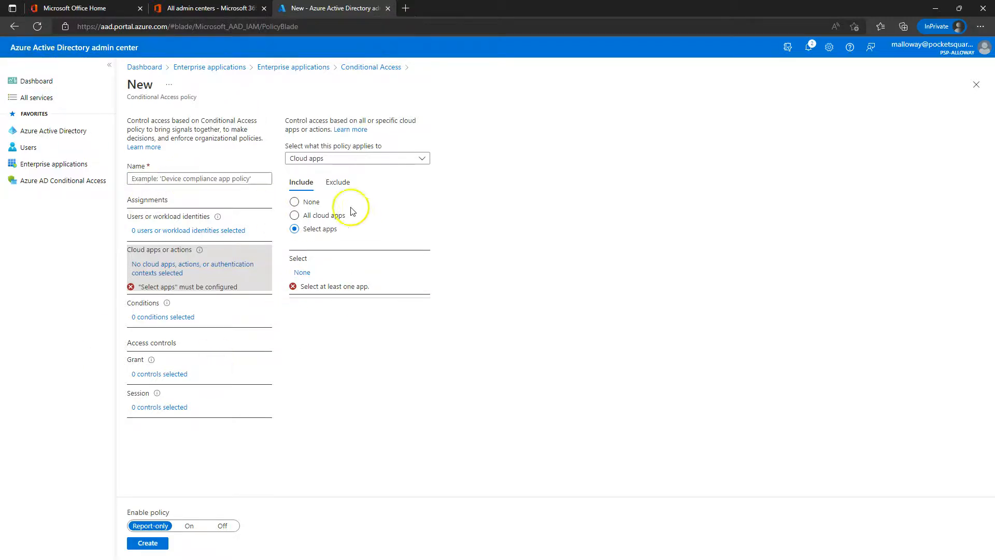
{"action": "left_click", "coordinate": [974, 85]}
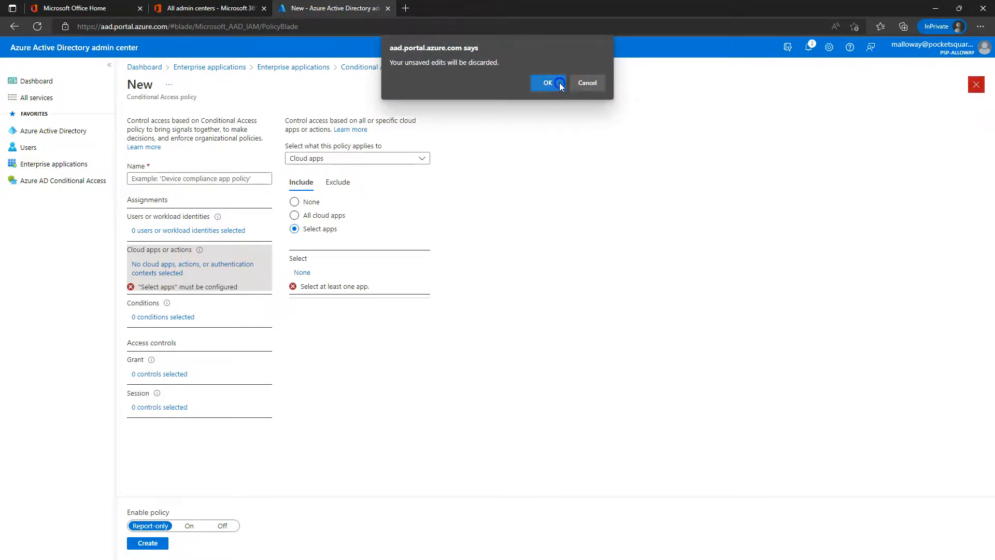
{"action": "left_click", "coordinate": [559, 82]}
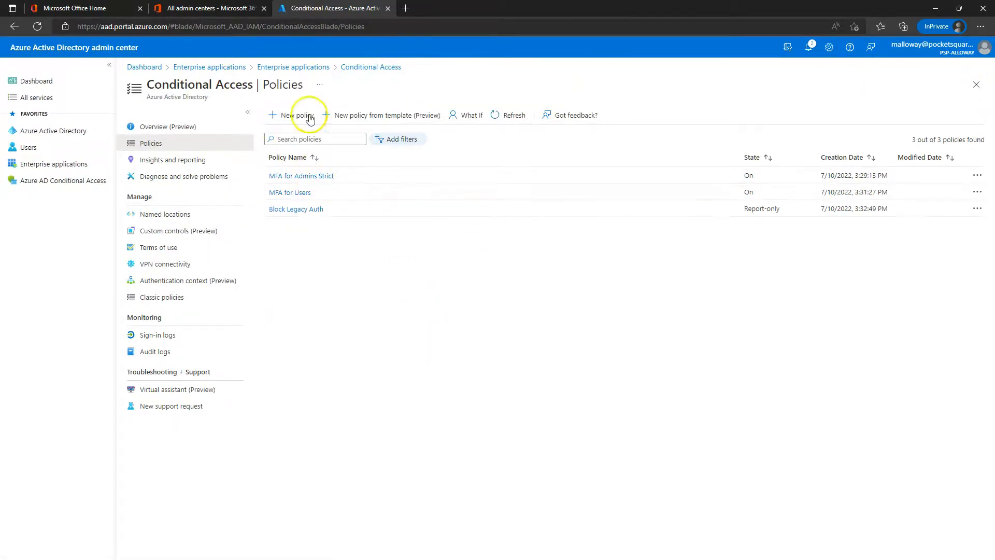
{"action": "left_click", "coordinate": [306, 67]}
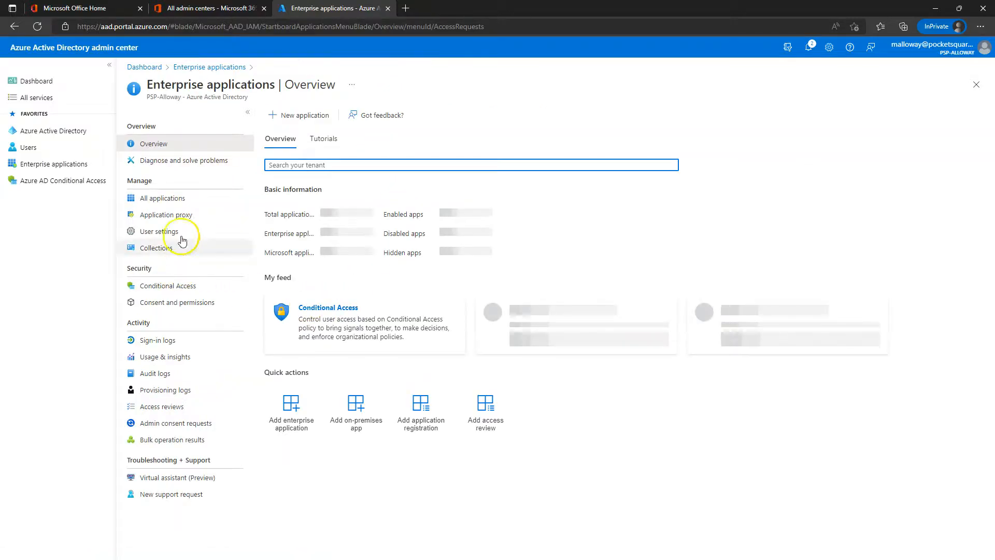